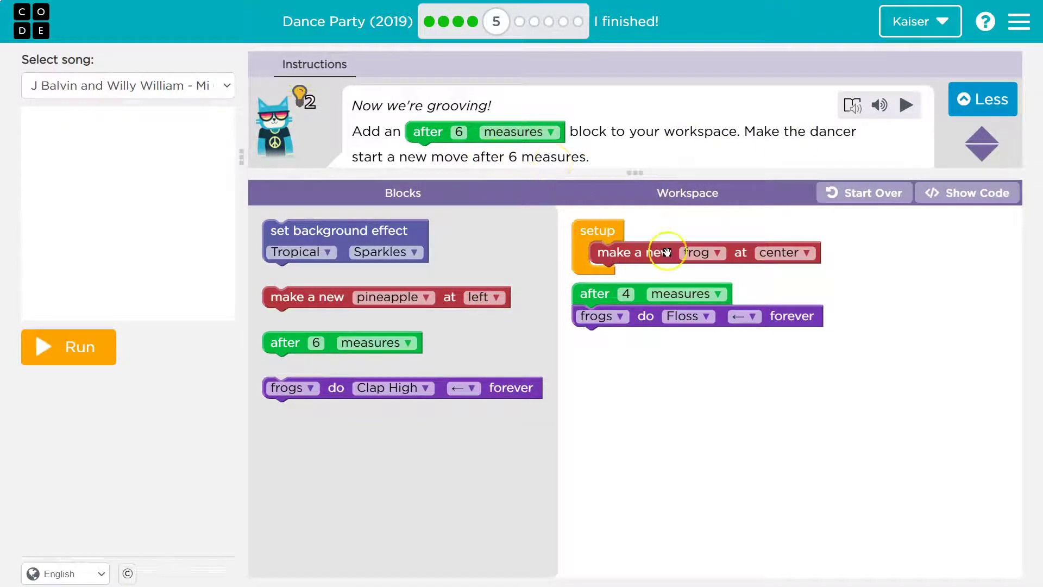
Start the dance preview and then stop it.
{"action": "left_click", "coordinate": [31, 344]}
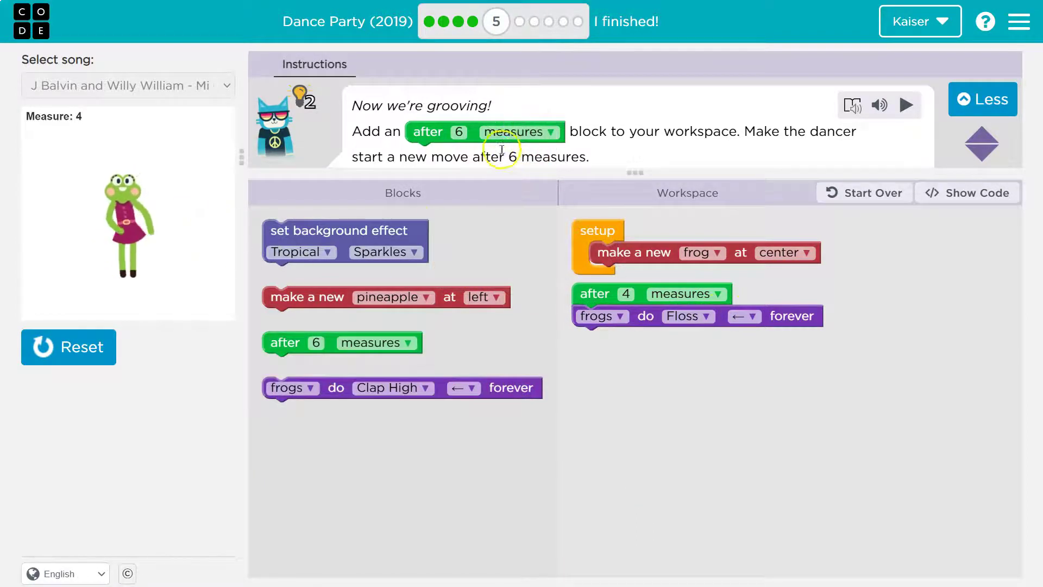
{"action": "left_click", "coordinate": [90, 349]}
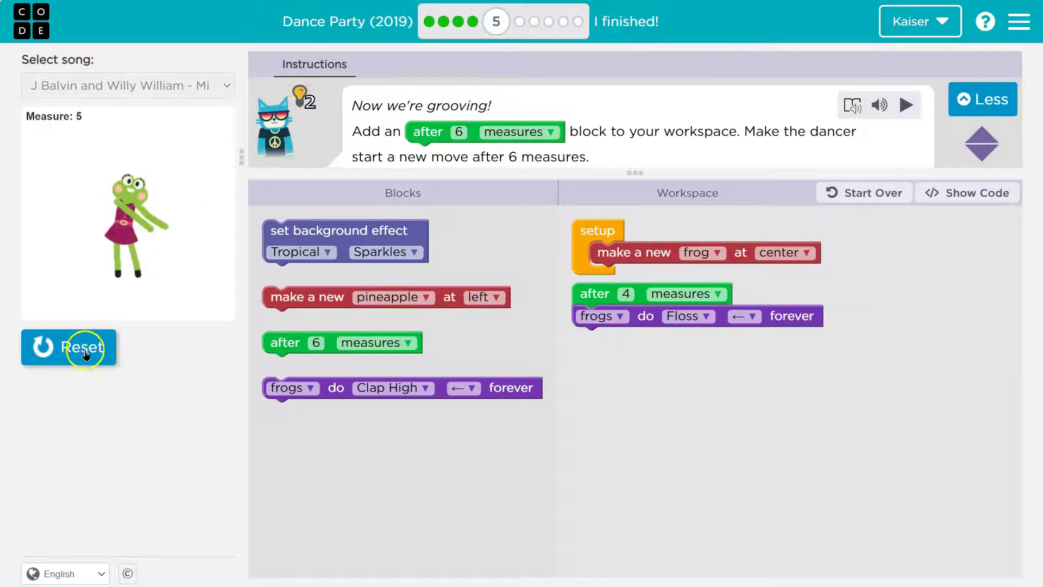
{"action": "left_click", "coordinate": [82, 348]}
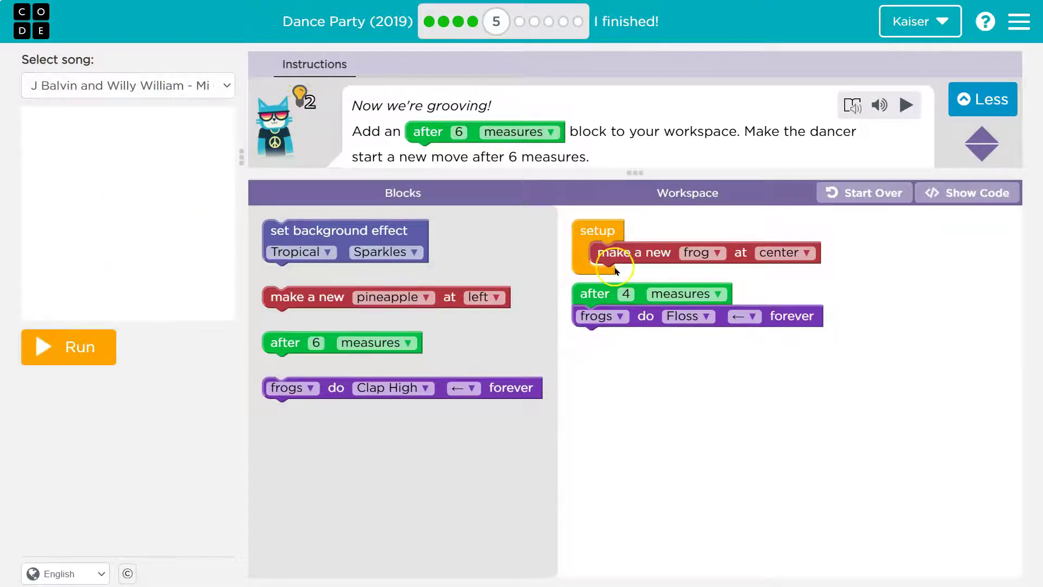
Place an 'after 6 measures' block with a frogs-do move attached beneath it.
{"action": "left_click", "coordinate": [317, 338]}
{"action": "left_click_drag", "start_coordinate": [282, 344], "coordinate": [641, 365]}
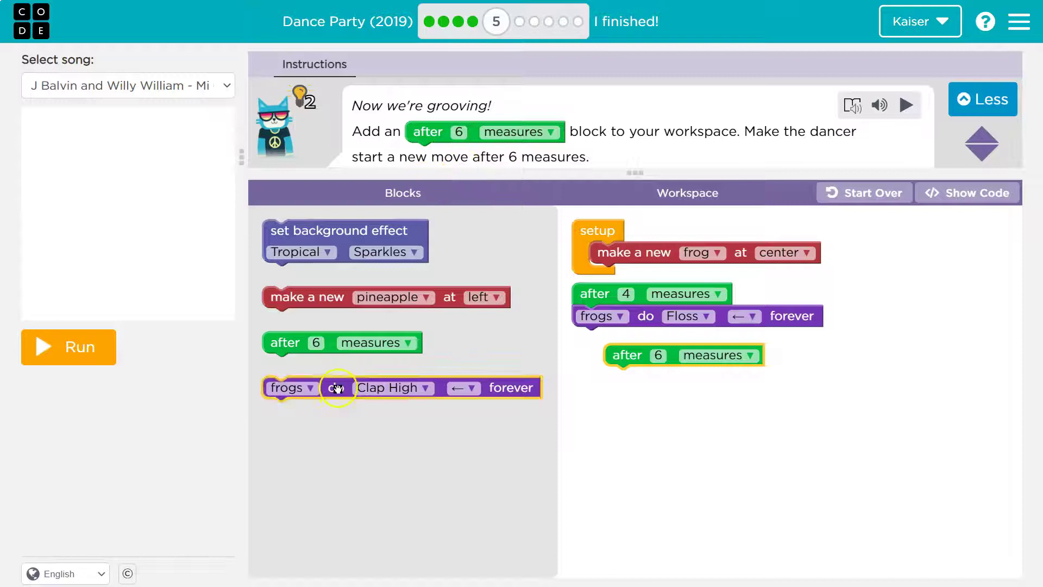
{"action": "left_click_drag", "start_coordinate": [331, 388], "coordinate": [670, 377]}
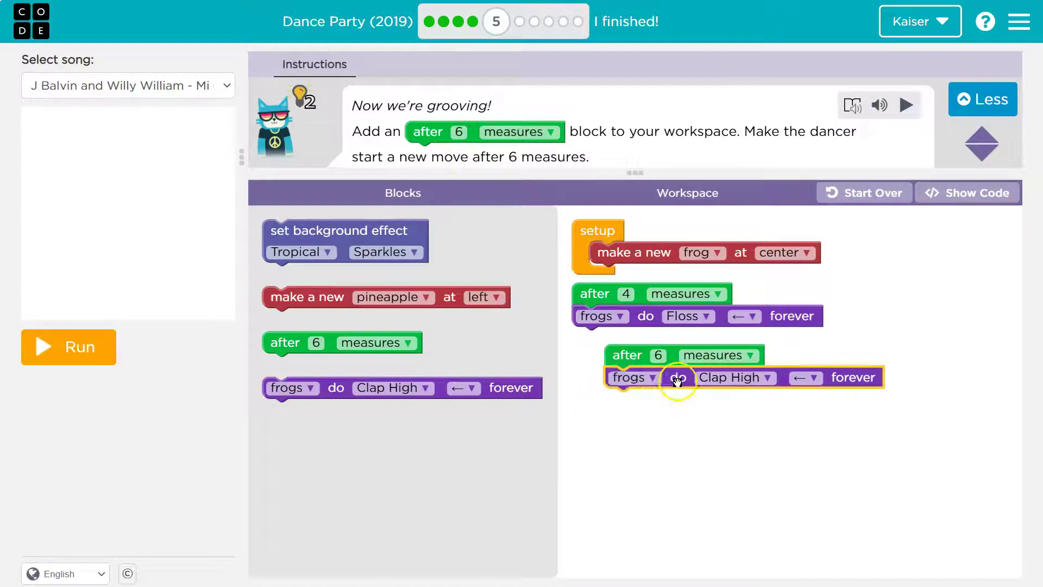
Make the frogs do Star to the right, then run the program.
{"action": "left_click", "coordinate": [734, 377]}
{"action": "scroll", "coordinate": [720, 345], "scroll_direction": "down", "scroll_amount": 2}
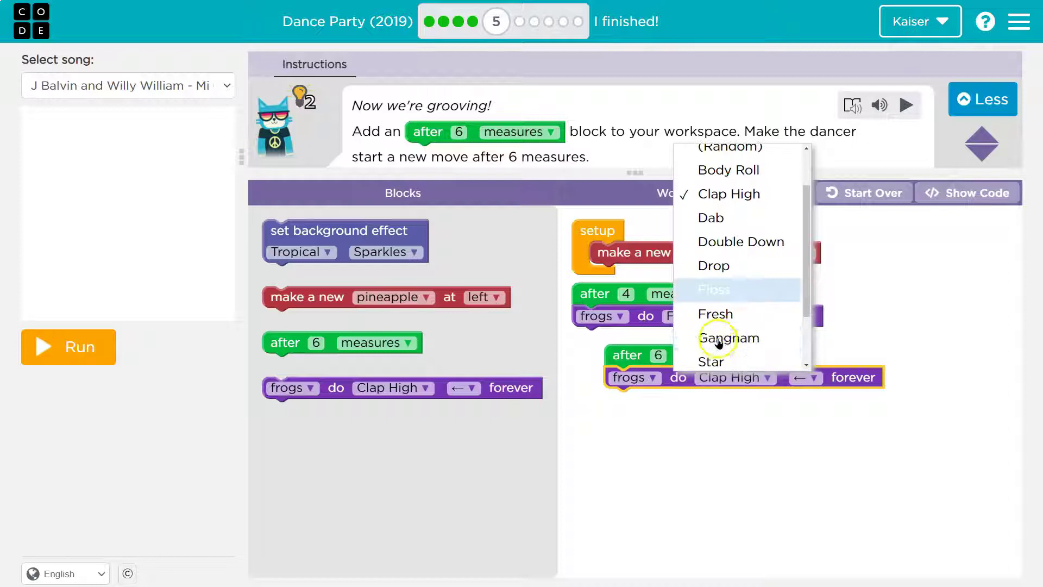
{"action": "left_click", "coordinate": [746, 361]}
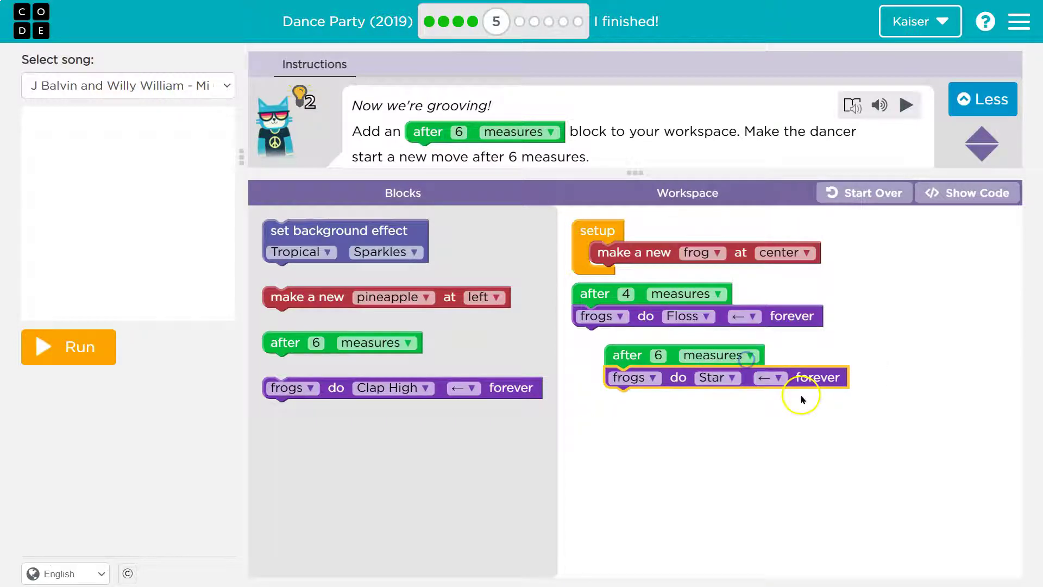
{"action": "left_click", "coordinate": [771, 377]}
{"action": "left_click", "coordinate": [758, 412]}
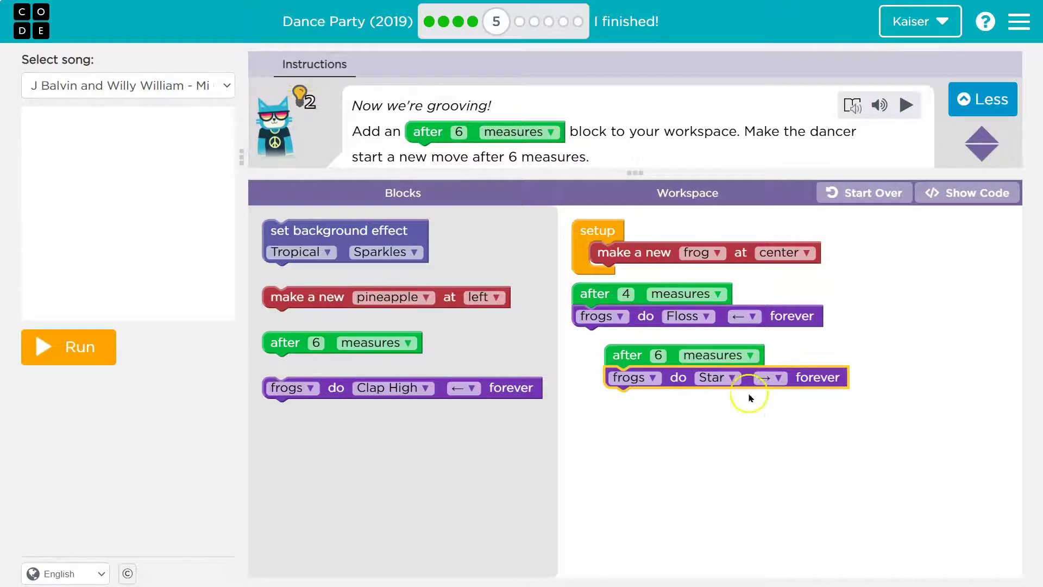
{"action": "left_click", "coordinate": [69, 346]}
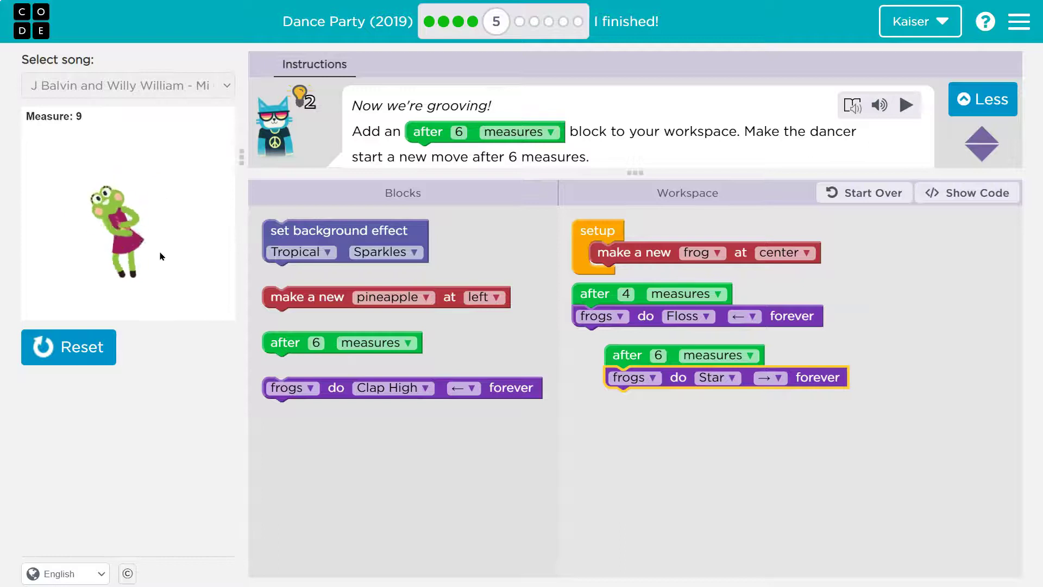
Let the dance play through measure 11 until the Puzzle 5 congratulations appear.
{"action": "left_click", "coordinate": [165, 285]}
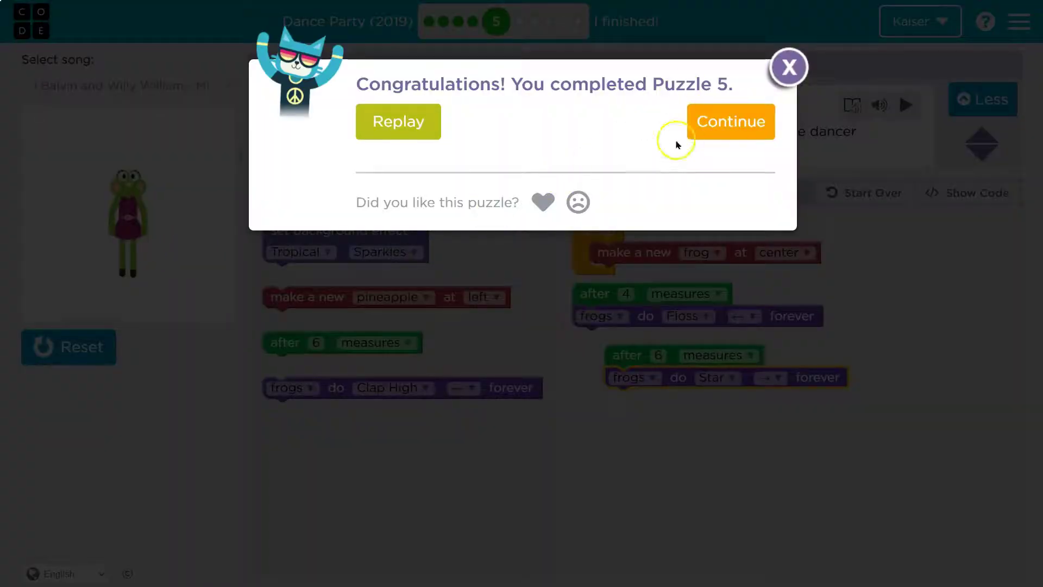
Close the congratulations dialog and request two hints to reveal the Optional Challenge.
{"action": "left_click", "coordinate": [419, 124]}
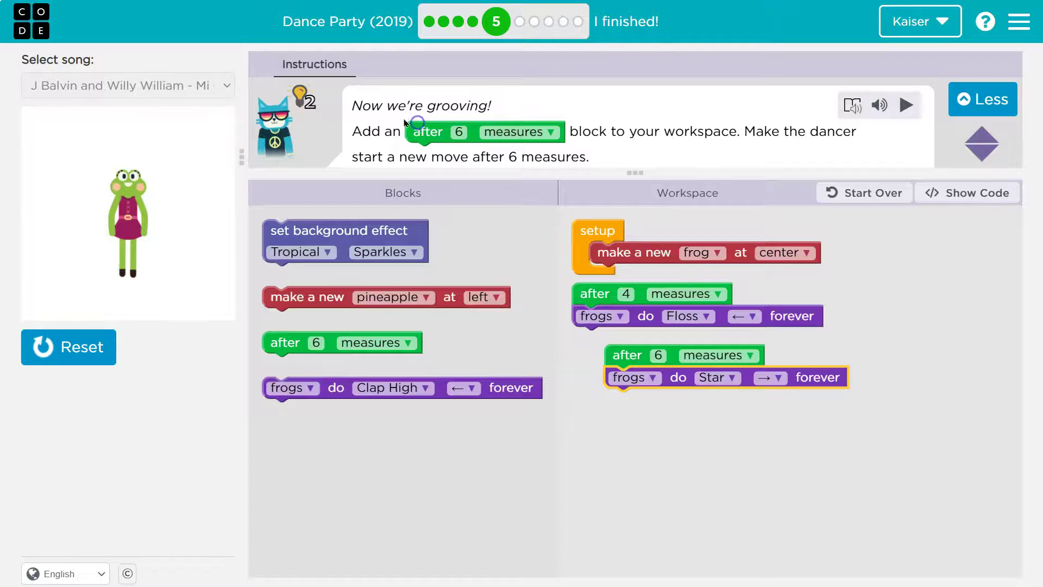
{"action": "left_click", "coordinate": [300, 95]}
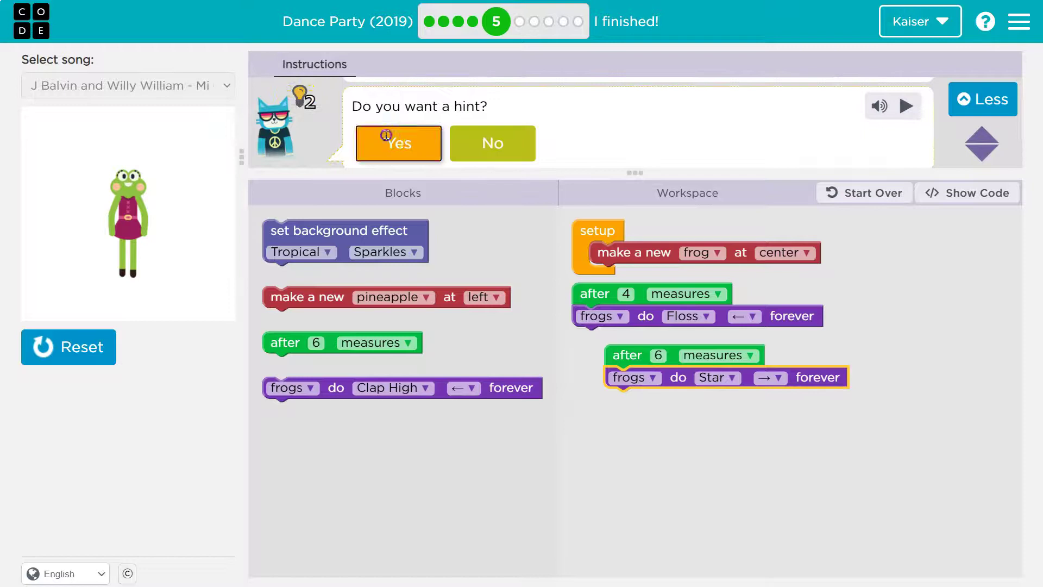
{"action": "left_click", "coordinate": [400, 145]}
{"action": "left_click", "coordinate": [300, 97]}
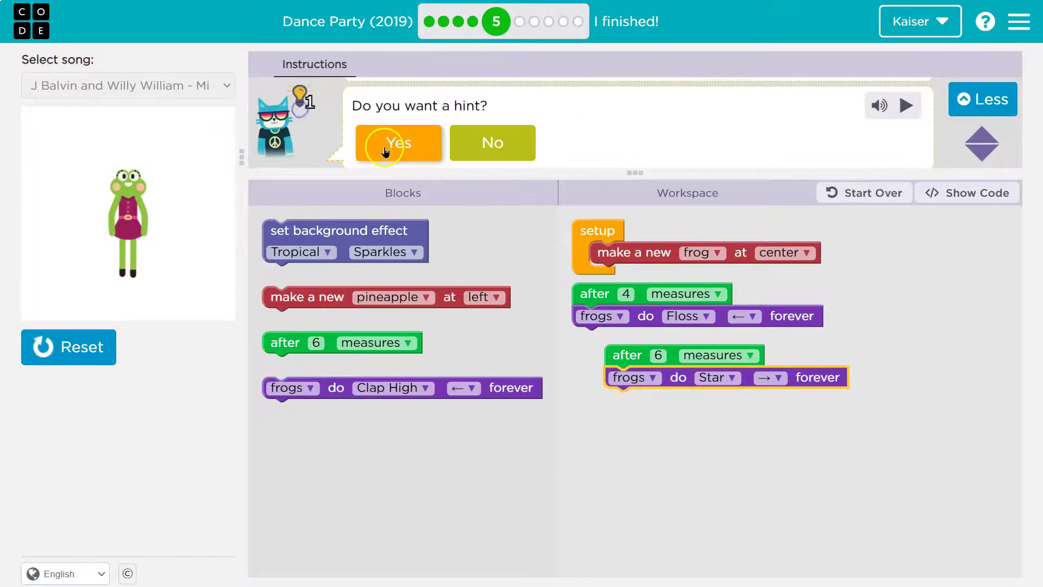
{"action": "left_click", "coordinate": [391, 145]}
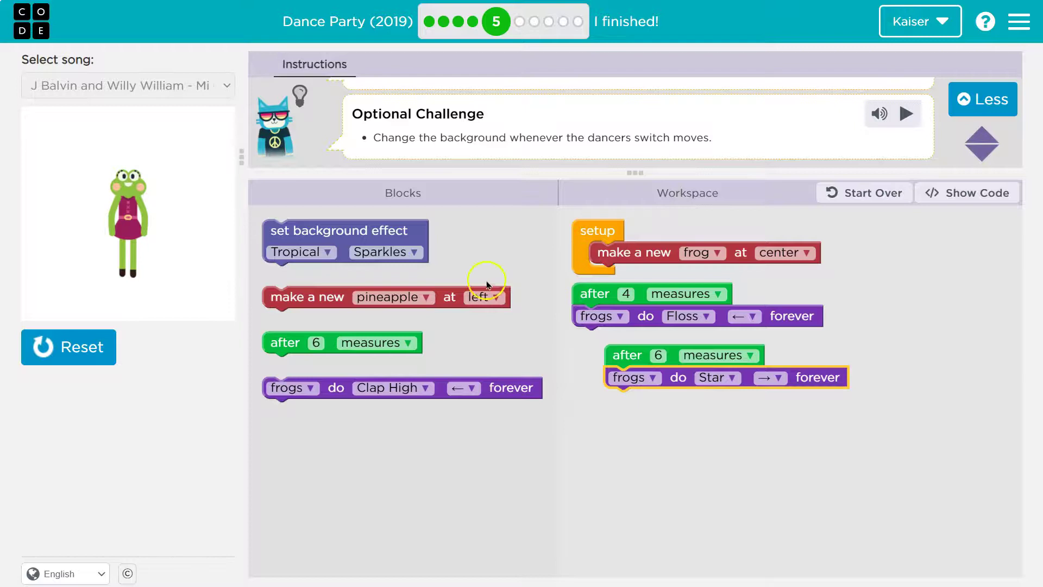
Attach a set-background-effect block after the Floss move in the after-4-measures group.
{"action": "left_click_drag", "start_coordinate": [371, 236], "coordinate": [712, 436]}
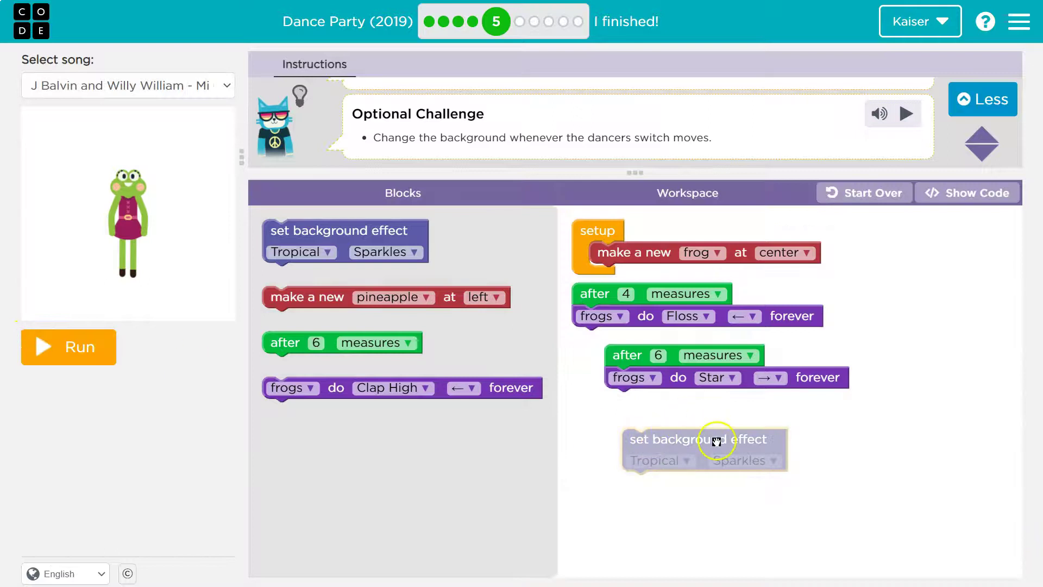
{"action": "mouse_move", "coordinate": [718, 441]}
{"action": "left_mouse_down"}
{"action": "mouse_move", "coordinate": [667, 315]}
{"action": "mouse_move", "coordinate": [617, 314]}
{"action": "mouse_move", "coordinate": [669, 509]}
{"action": "left_mouse_up"}
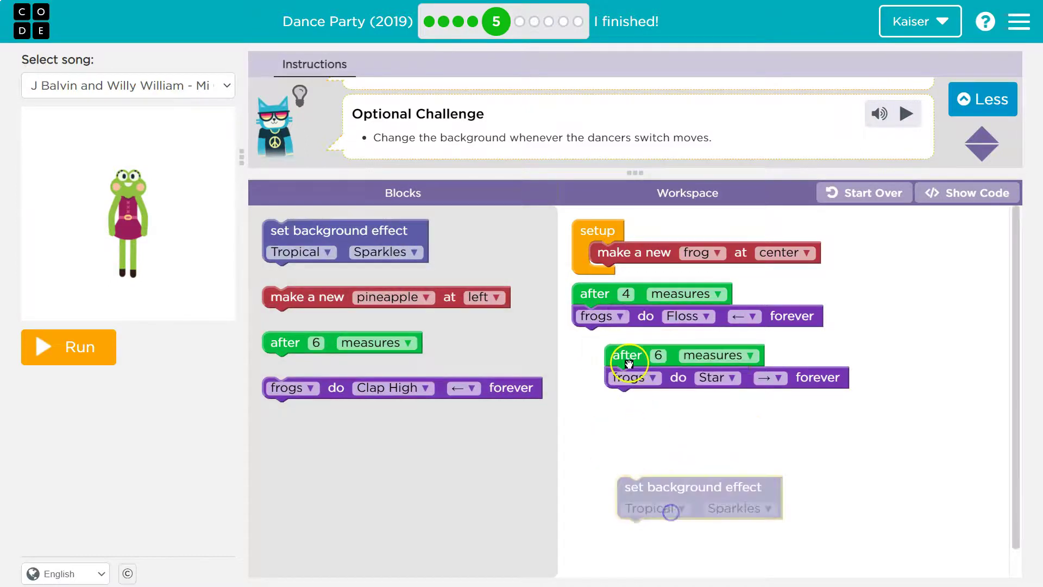
{"action": "left_click_drag", "start_coordinate": [628, 359], "coordinate": [636, 391]}
{"action": "left_click_drag", "start_coordinate": [668, 497], "coordinate": [628, 354]}
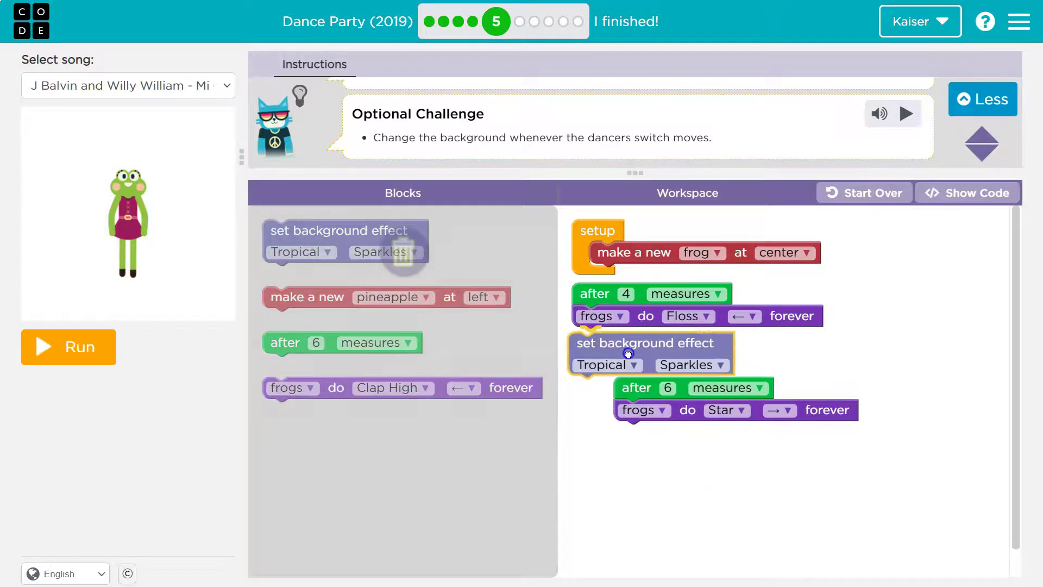
{"action": "left_click_drag", "start_coordinate": [595, 295], "coordinate": [648, 282]}
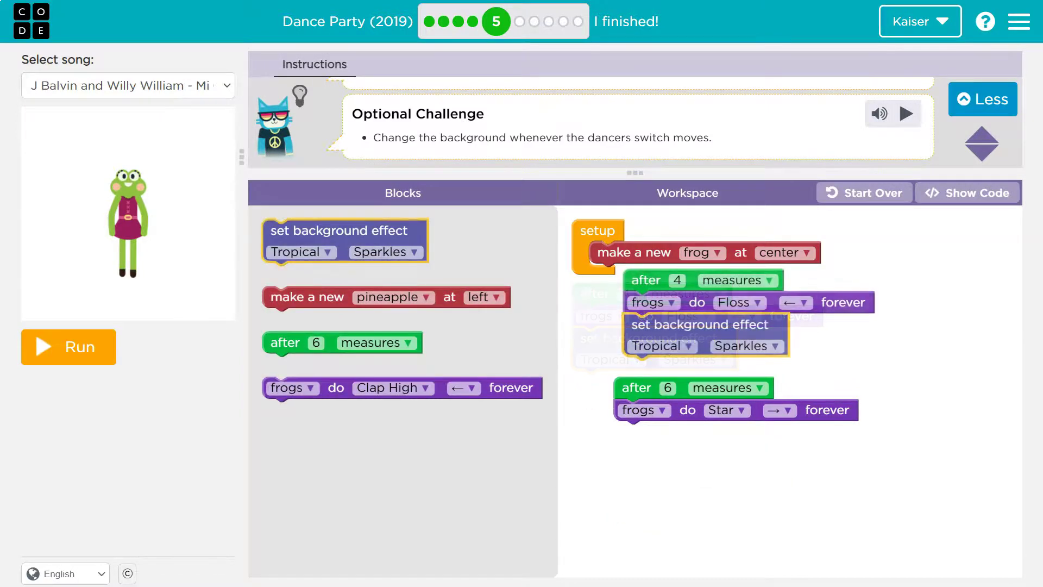
Add a Warm Fireworks background under Star and set the first background to Diamonds.
{"action": "left_click_drag", "start_coordinate": [326, 237], "coordinate": [685, 440]}
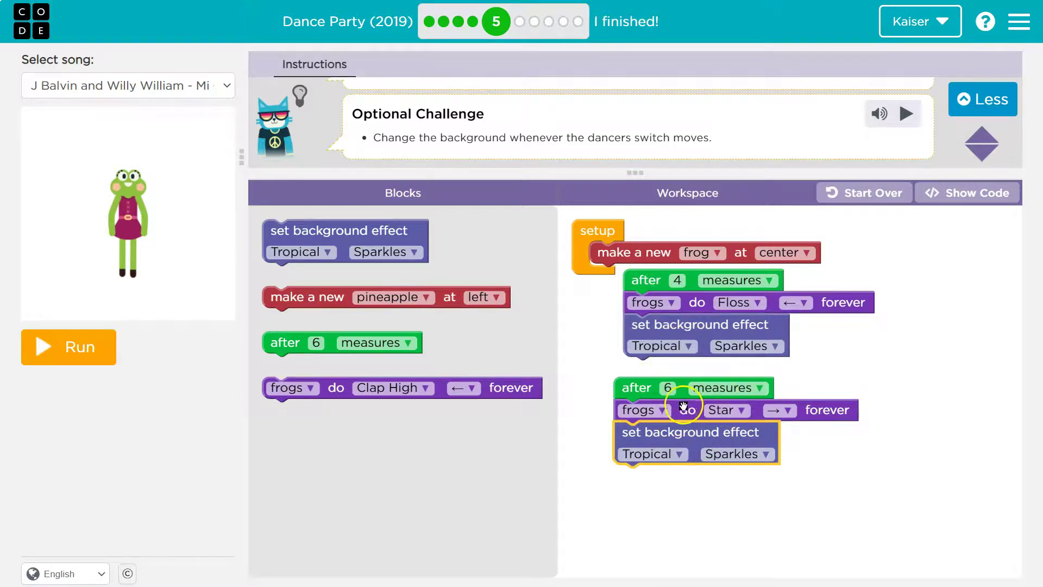
{"action": "left_click", "coordinate": [666, 454]}
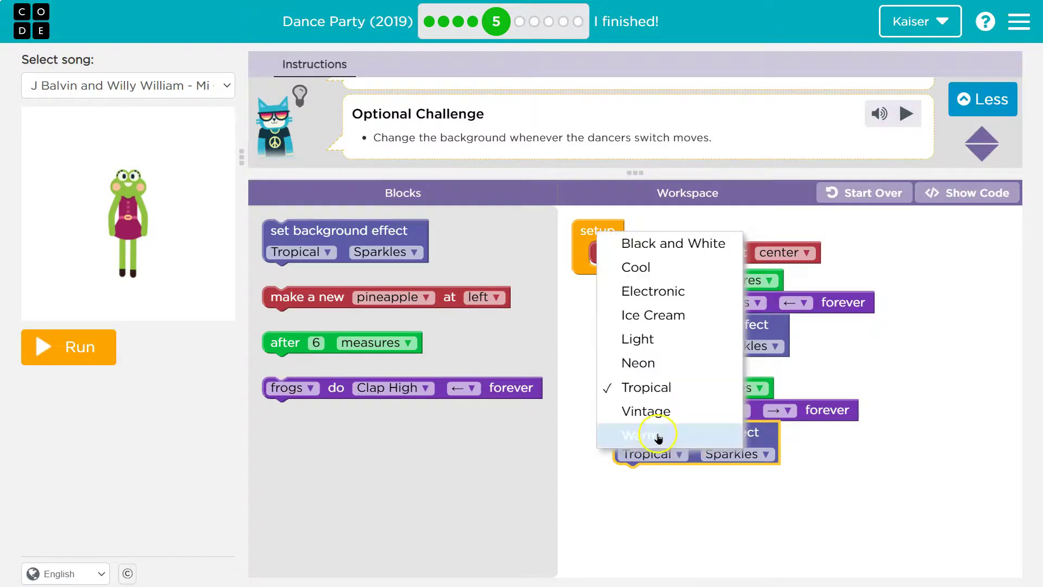
{"action": "left_click", "coordinate": [652, 434]}
{"action": "left_click", "coordinate": [725, 454]}
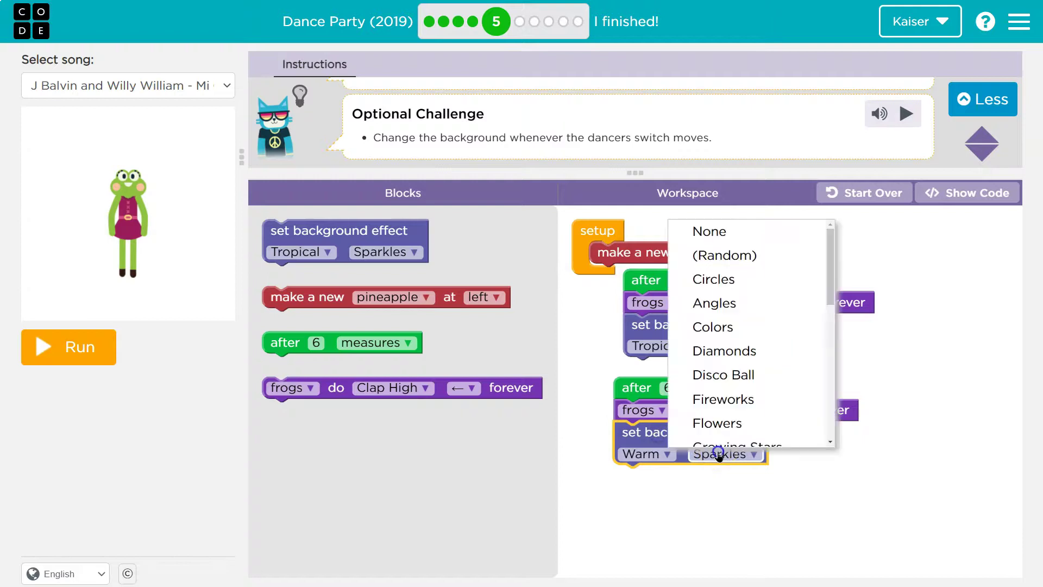
{"action": "left_click", "coordinate": [720, 395]}
{"action": "left_click", "coordinate": [740, 346]}
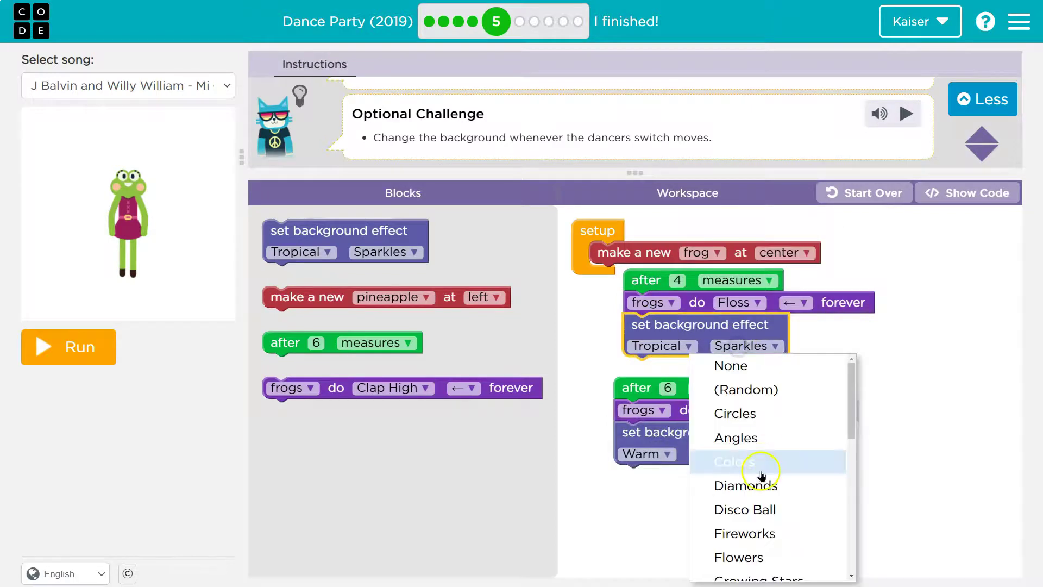
{"action": "left_click", "coordinate": [747, 485]}
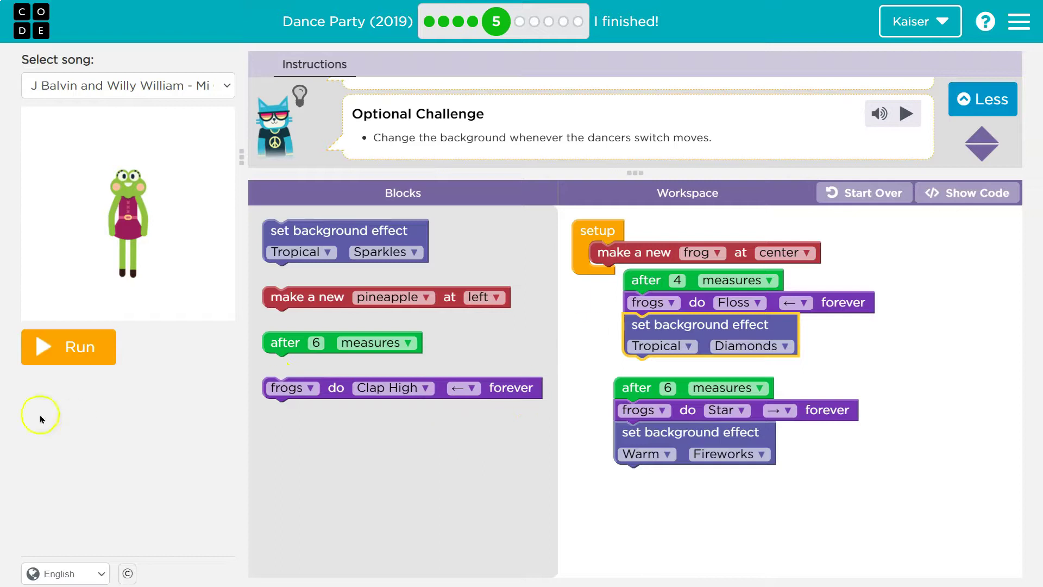
Run the program to test the Diamonds and Fireworks background changes.
{"action": "left_click", "coordinate": [68, 346]}
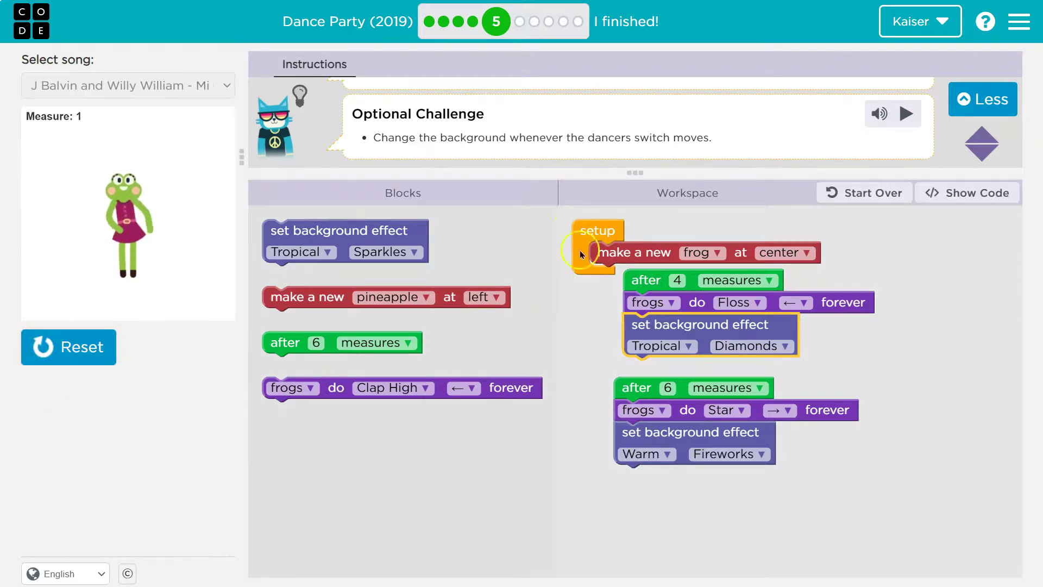